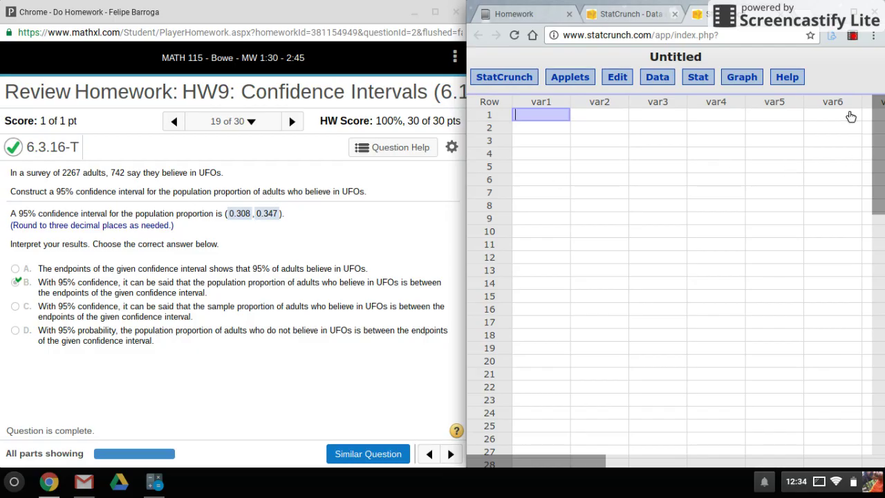
- Open the Stat > Proportion Stats > One Sample > With Summary dialog
click(700, 78)
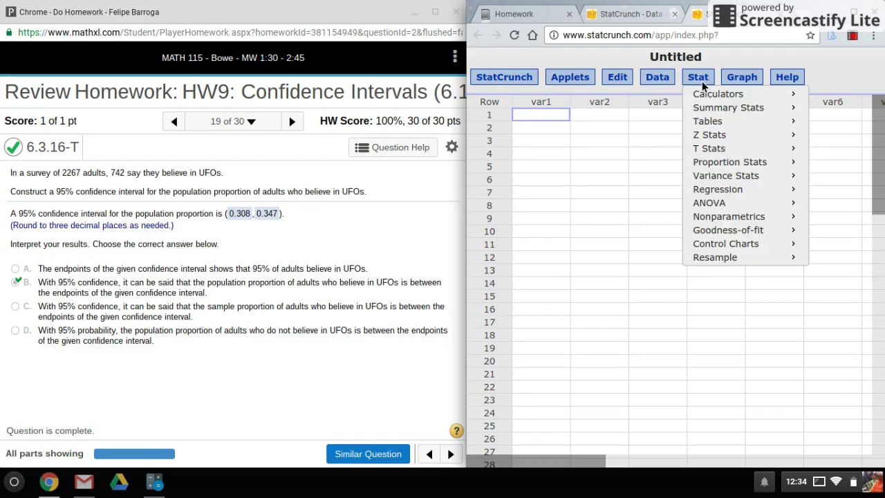
mouse_move(709, 166)
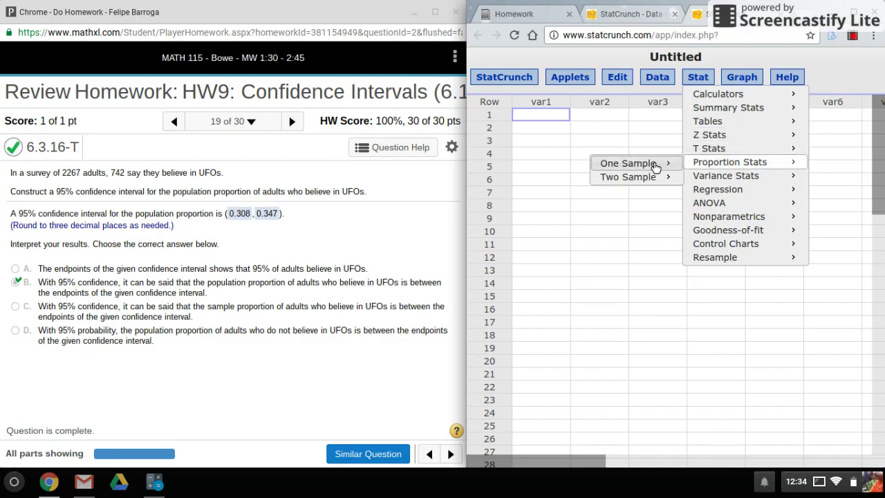
mouse_move(656, 167)
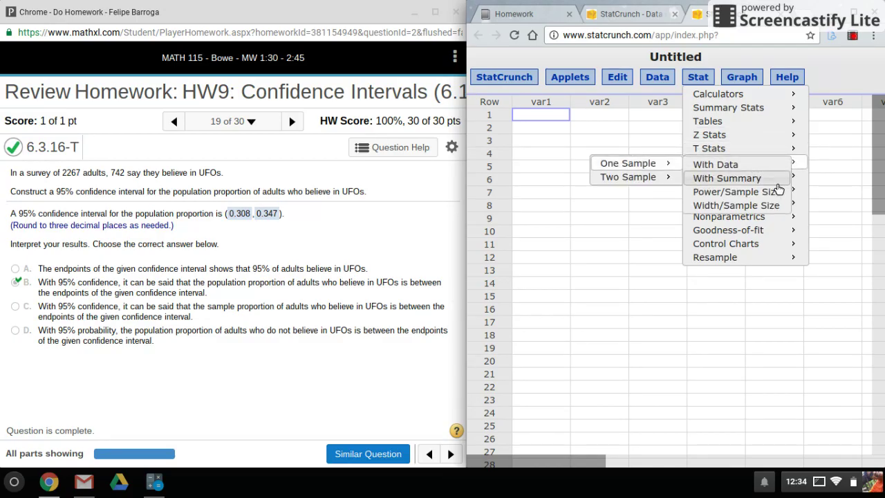
click(727, 179)
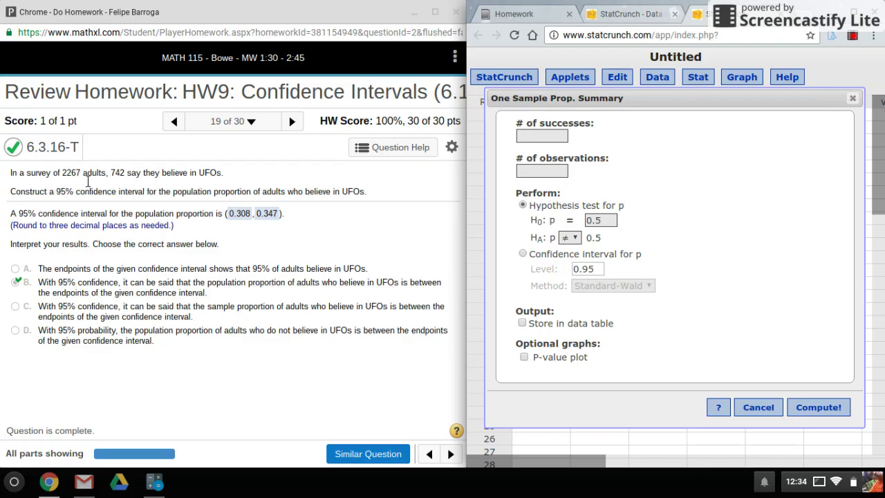
- Enter 2267 observations and 742 successes, choose Confidence interval for p, and compute
click(520, 175)
text(2267)
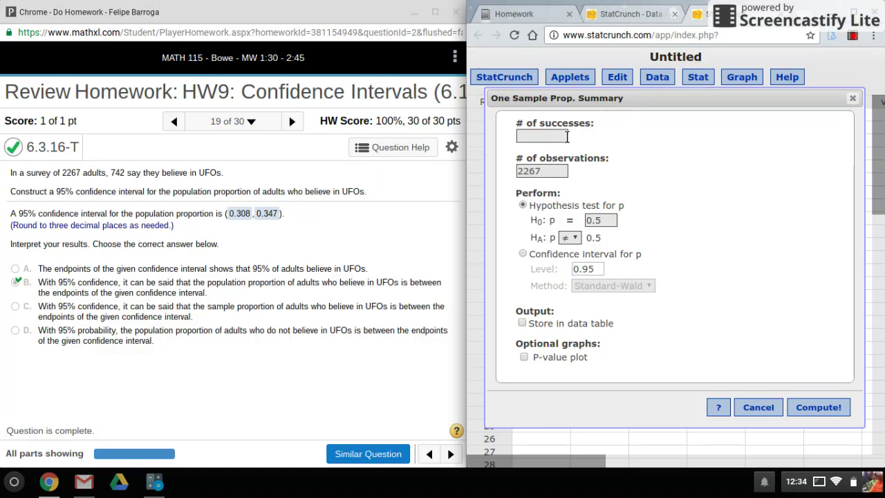
click(535, 139)
text(742)
click(543, 255)
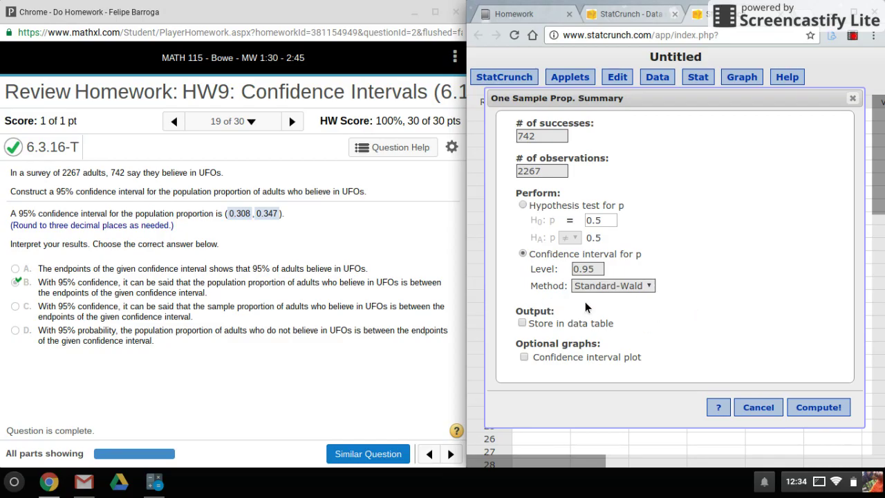
click(835, 417)
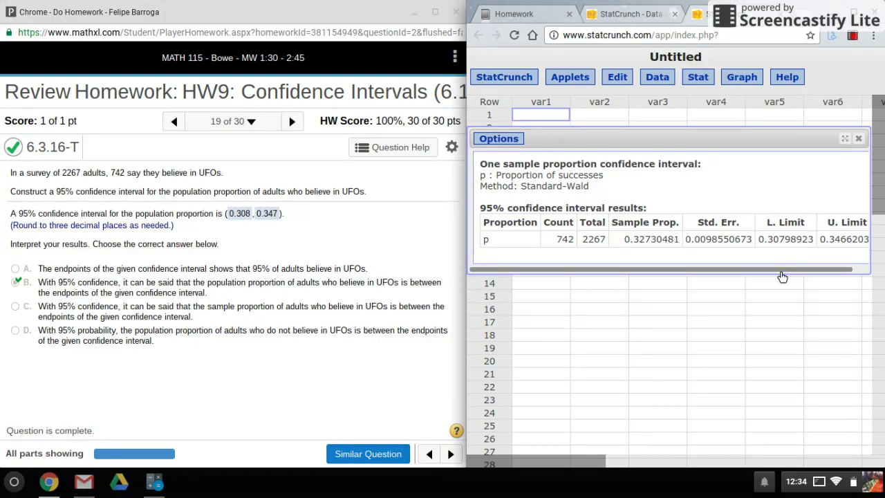
- Read the UFO interval limits 0.30798923 and 0.34662039, then open the Homework Overview
drag(783, 277, 864, 244)
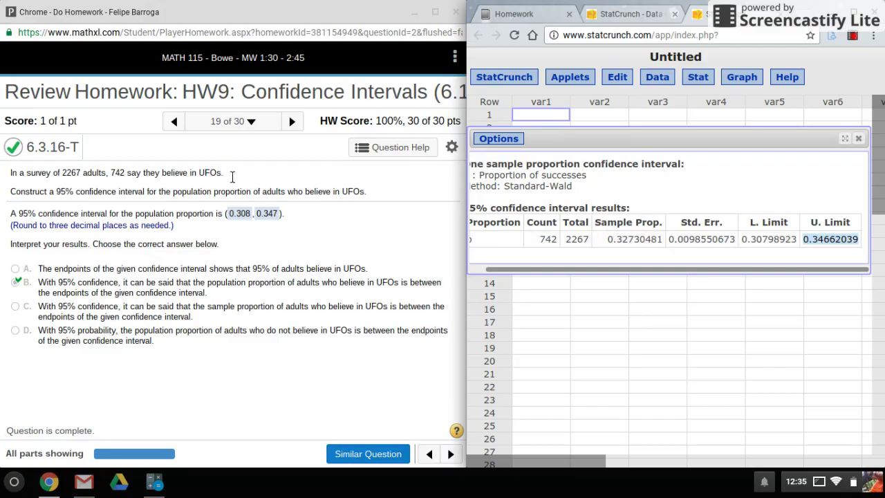
click(230, 121)
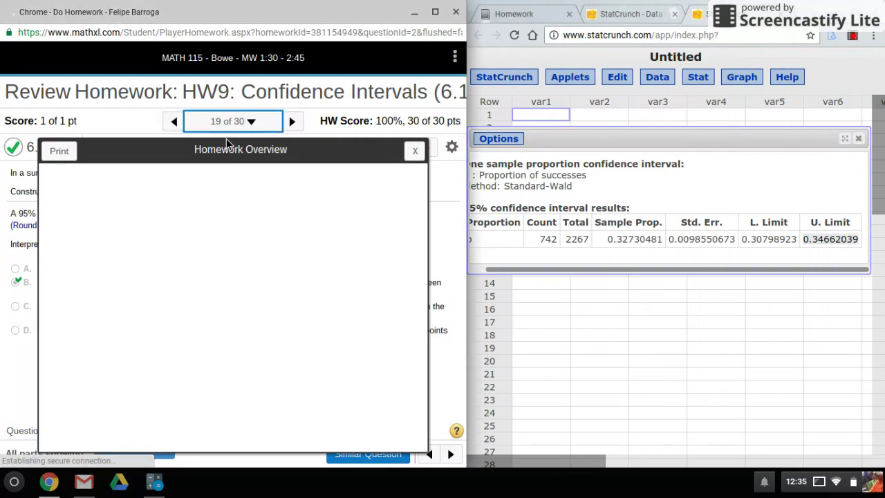
- Select Question 21, the traffic congestion survey, from the Homework Overview list
scroll(286, 395, down, 4)
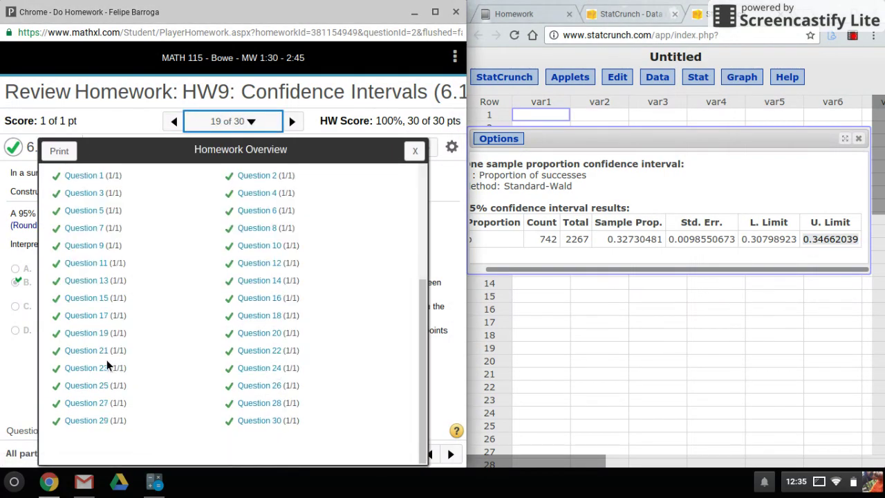
click(78, 352)
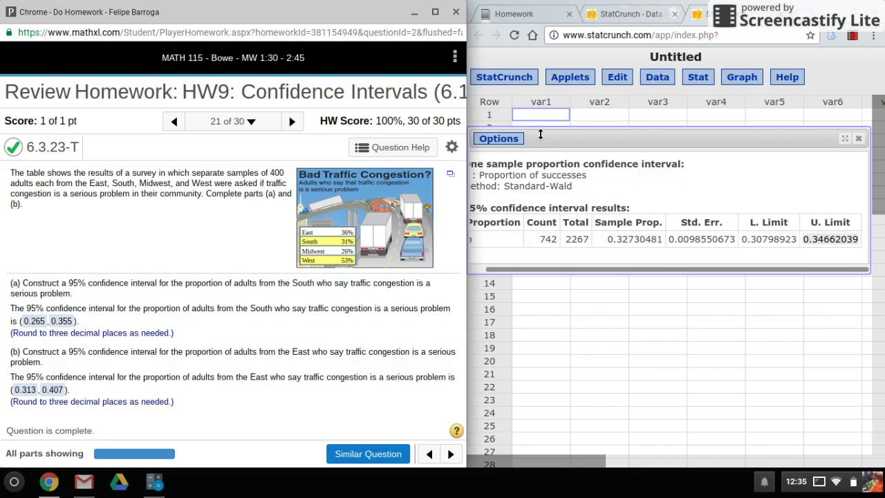
- Reopen the proportion analysis settings and replace 2267 observations with 400
click(505, 139)
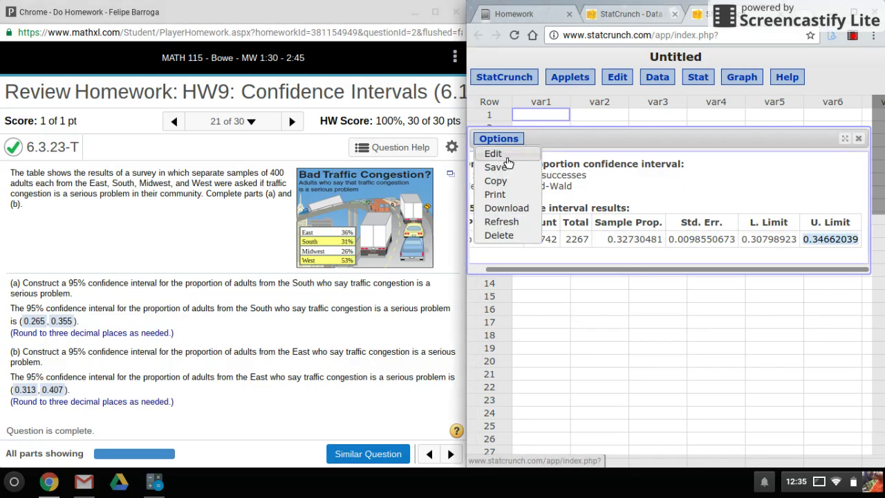
click(496, 153)
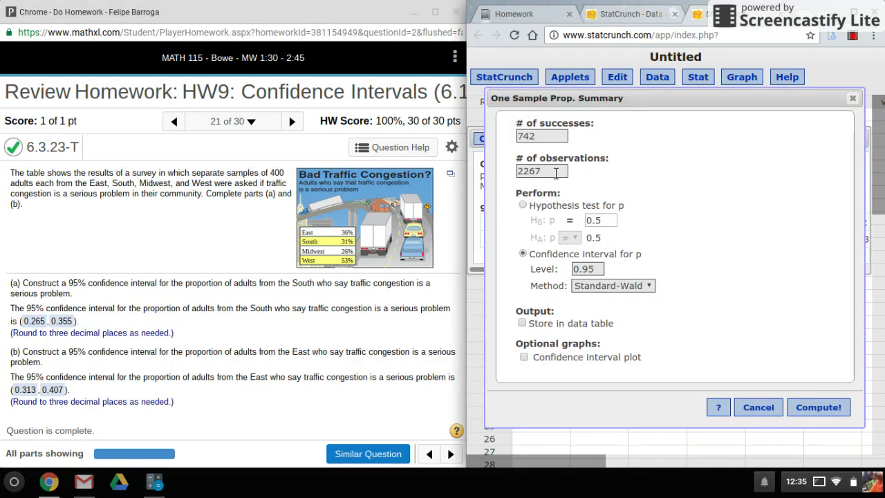
double_click(536, 174)
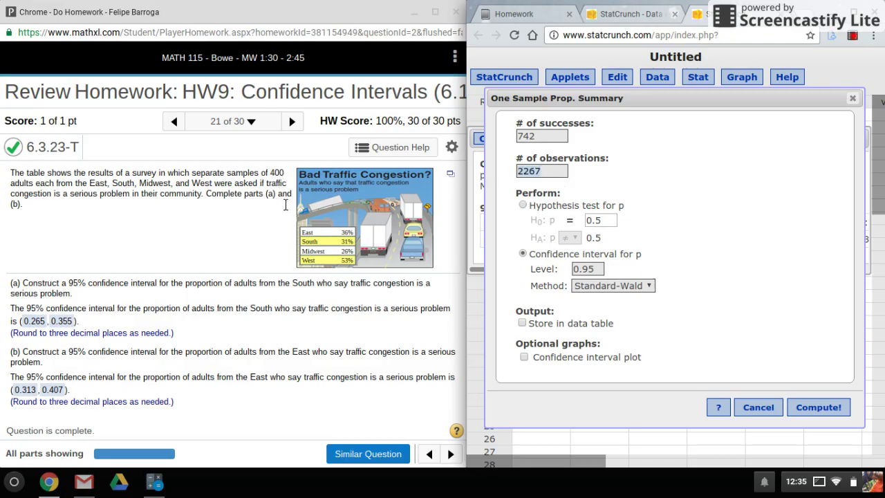
text(400)
click(258, 316)
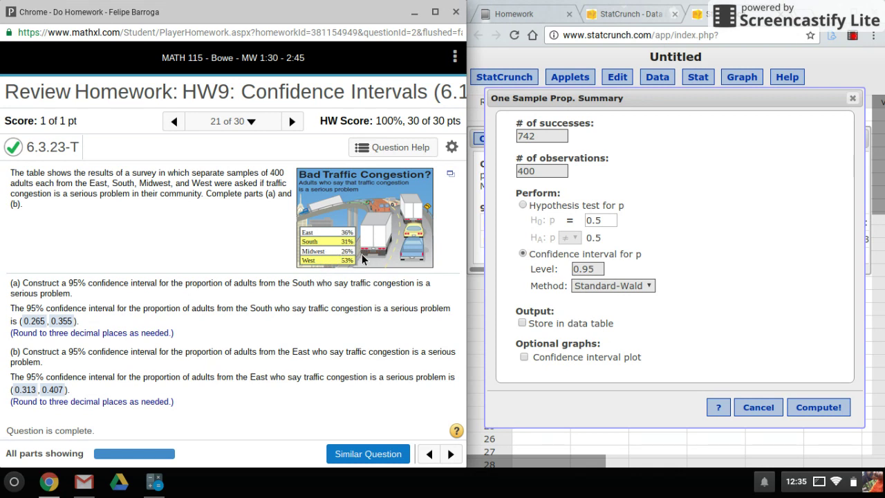
- Compute 400 × 0.31 = 124 in Calculator
click(164, 486)
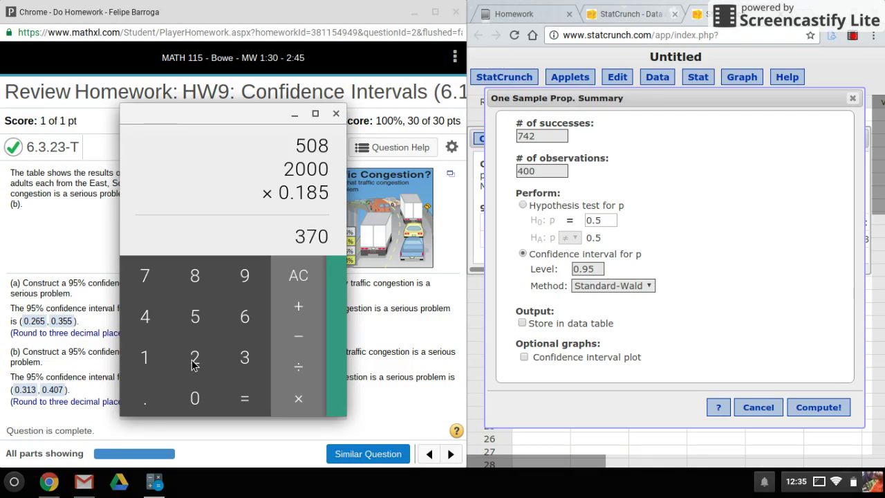
text(400)
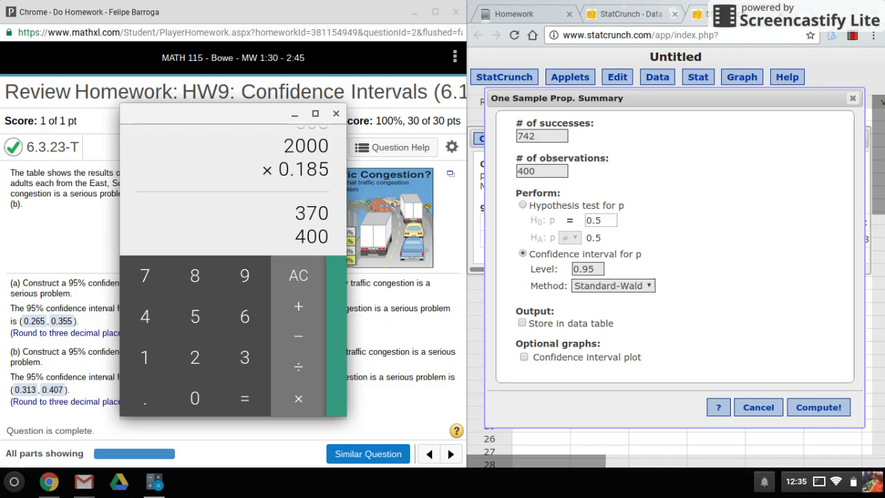
text(*)
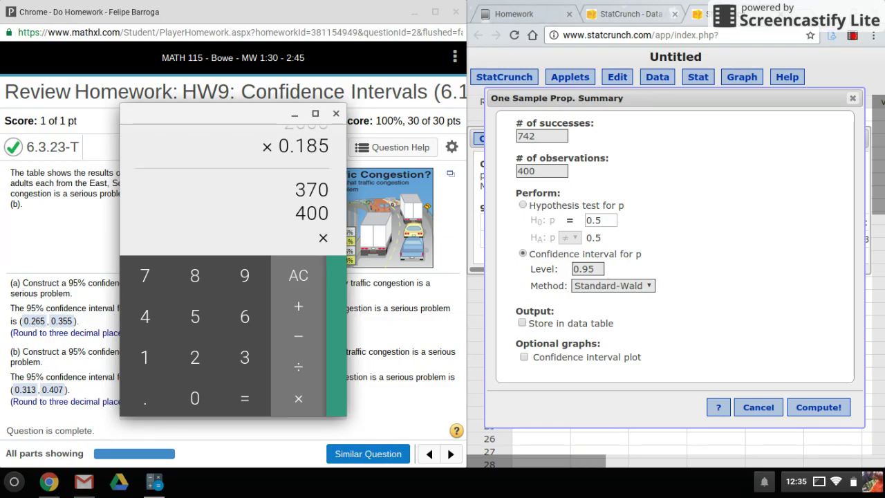
drag(175, 123, 128, 121)
text(0.31)
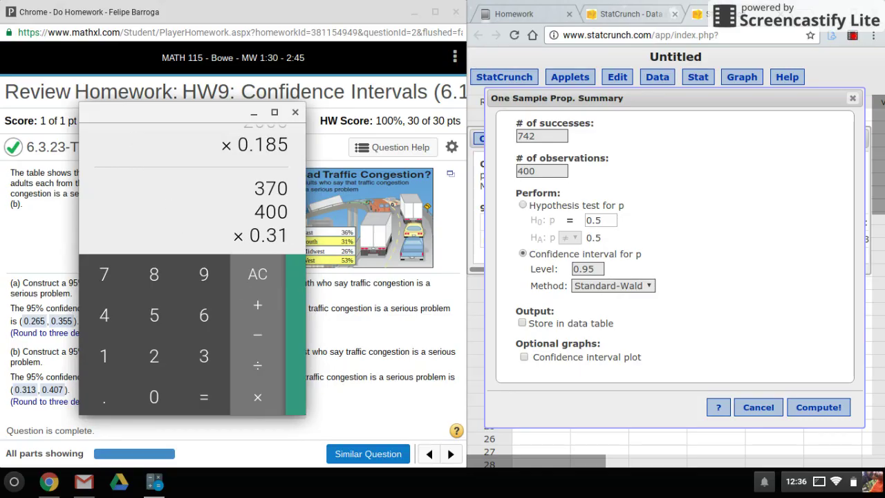
key(Return)
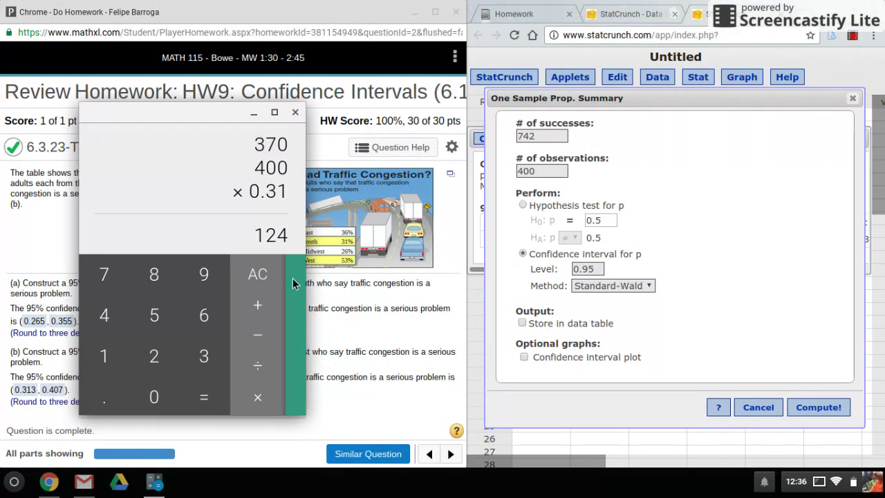
- Replace 742 with 124 as the number of successes, then minimize Calculator
click(555, 142)
double_click(554, 143)
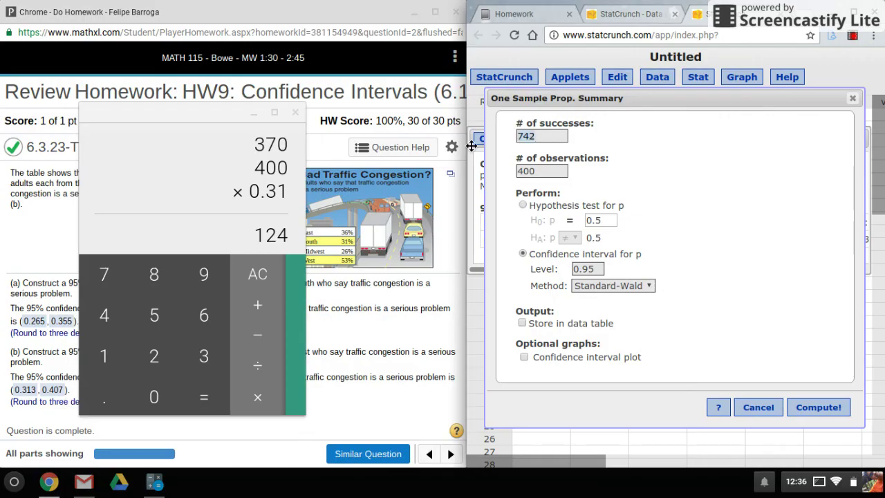
text(124)
click(260, 114)
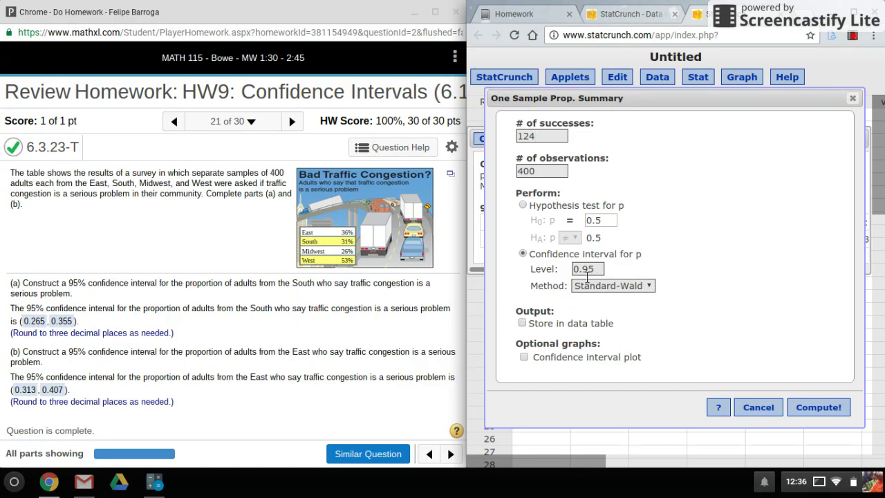
- Recompute the 124-of-400 interval and highlight limits 0.2646765 and 0.3553235
click(820, 408)
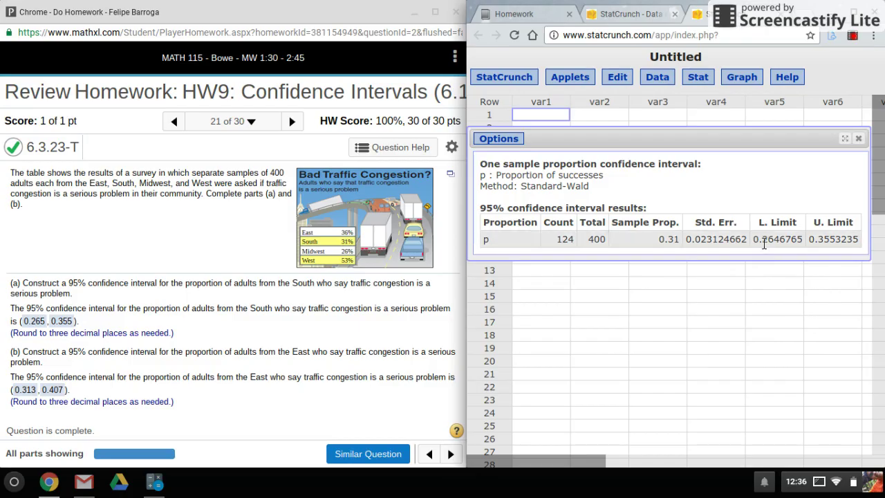
drag(754, 242, 688, 242)
click(816, 249)
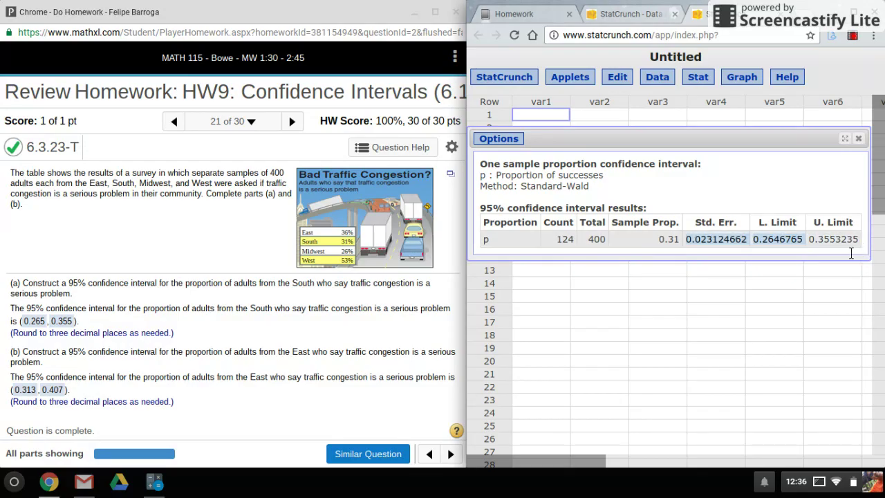
double_click(818, 242)
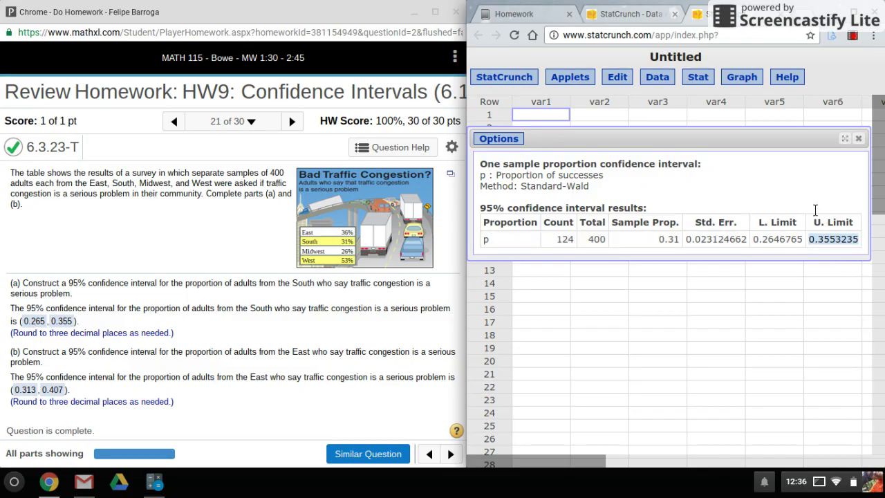